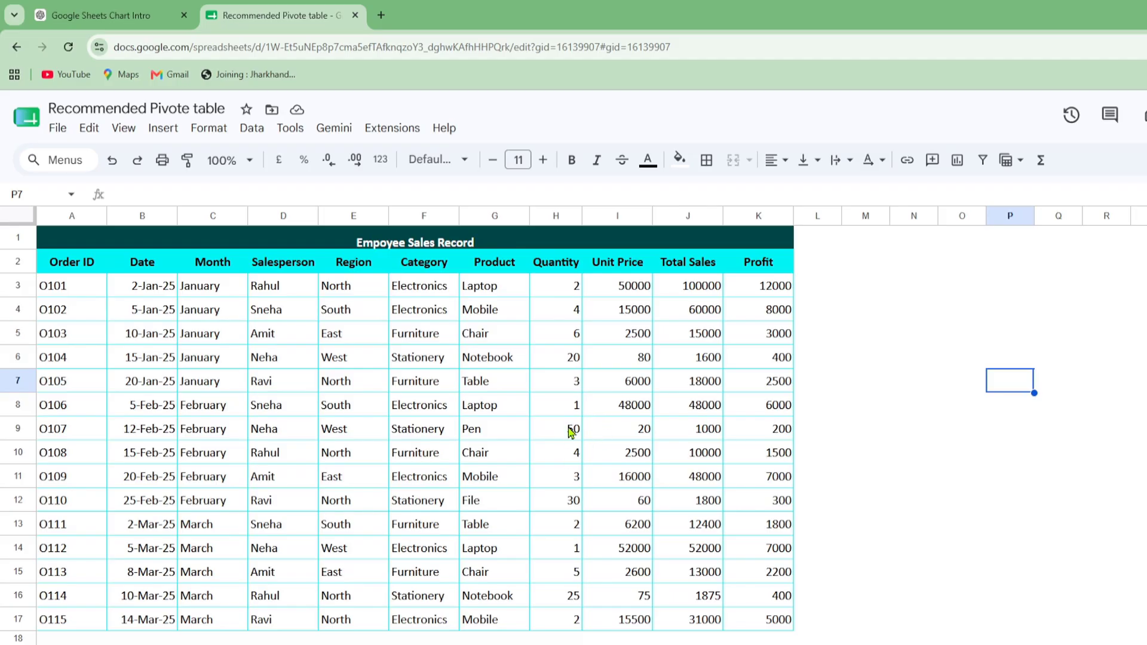
- Create a pivot table from the sales data in A2:K17, placed on the existing sheet at Sheet1!M1
left_click_drag(52, 264, 774, 617)
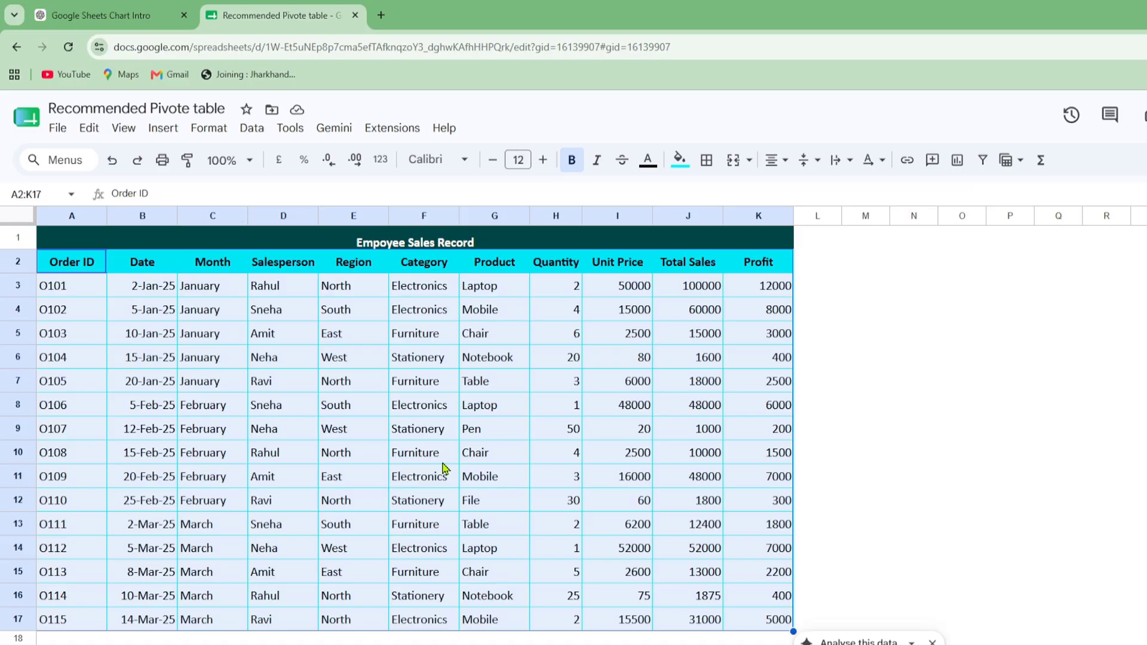
left_click(160, 128)
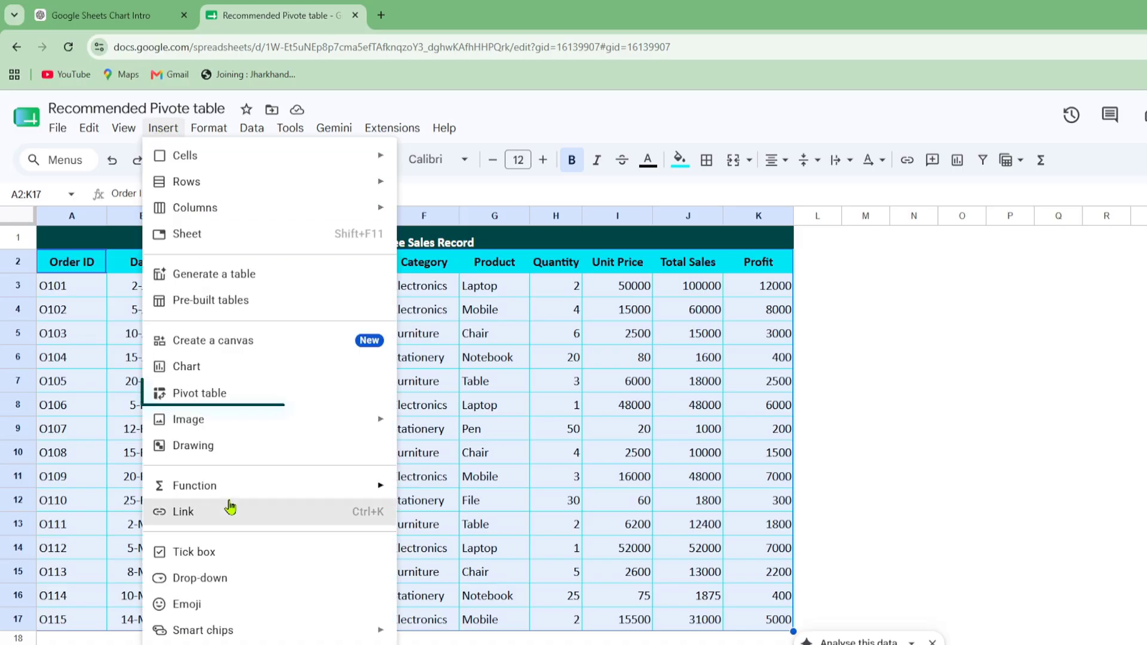
left_click(225, 399)
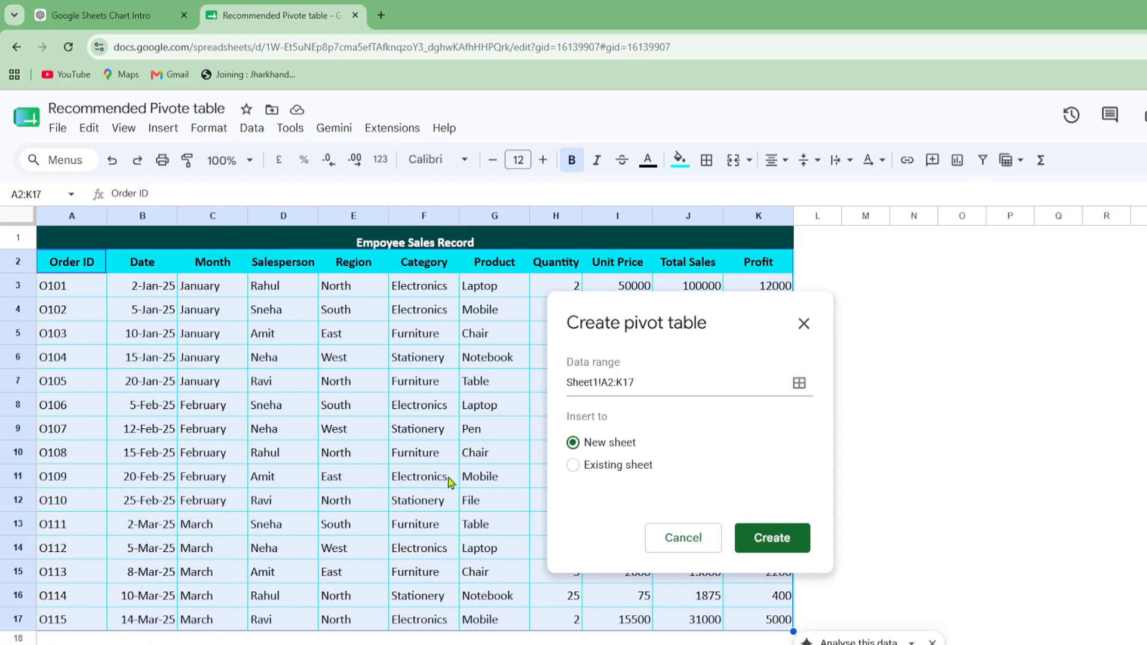
left_click_drag(744, 341, 993, 342)
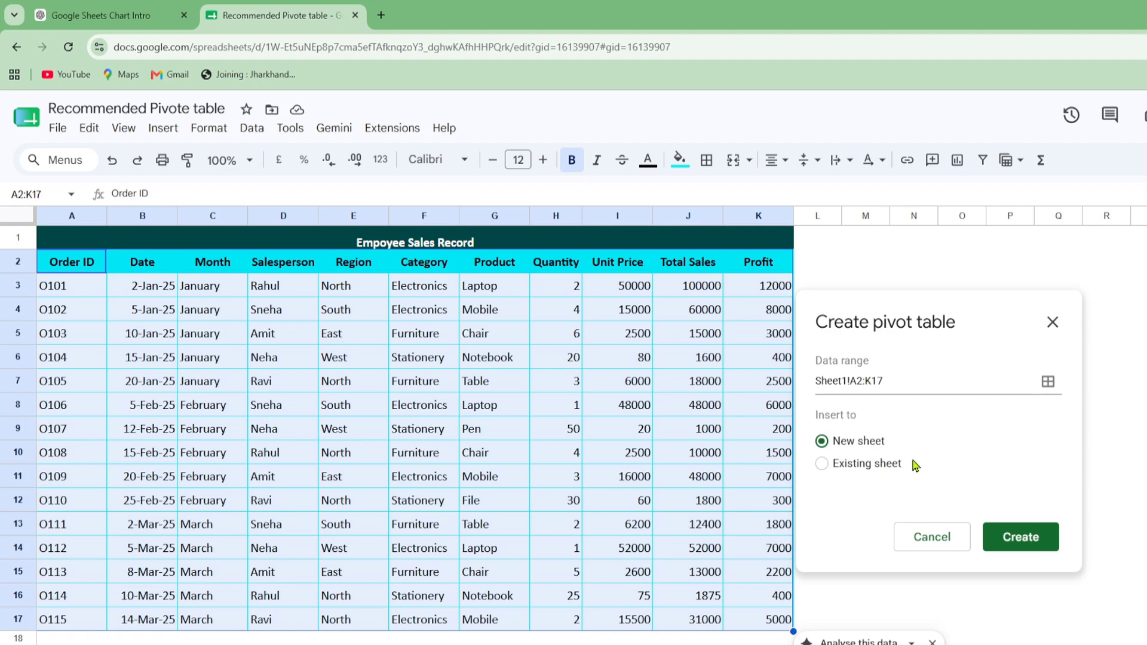
left_click(822, 465)
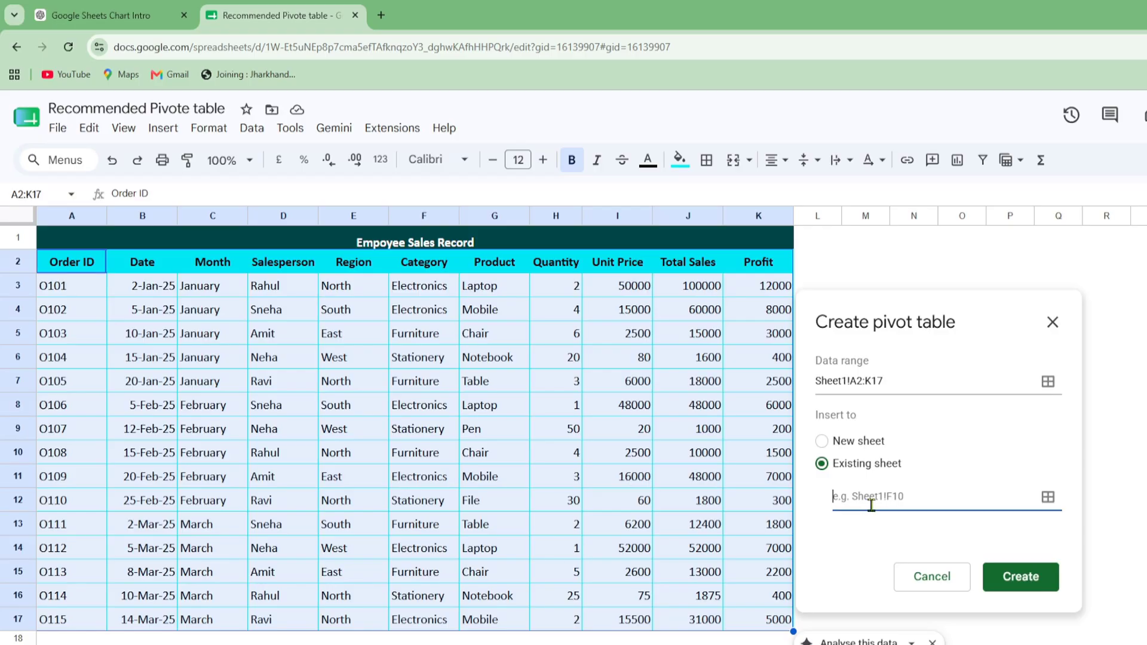
left_click(869, 237)
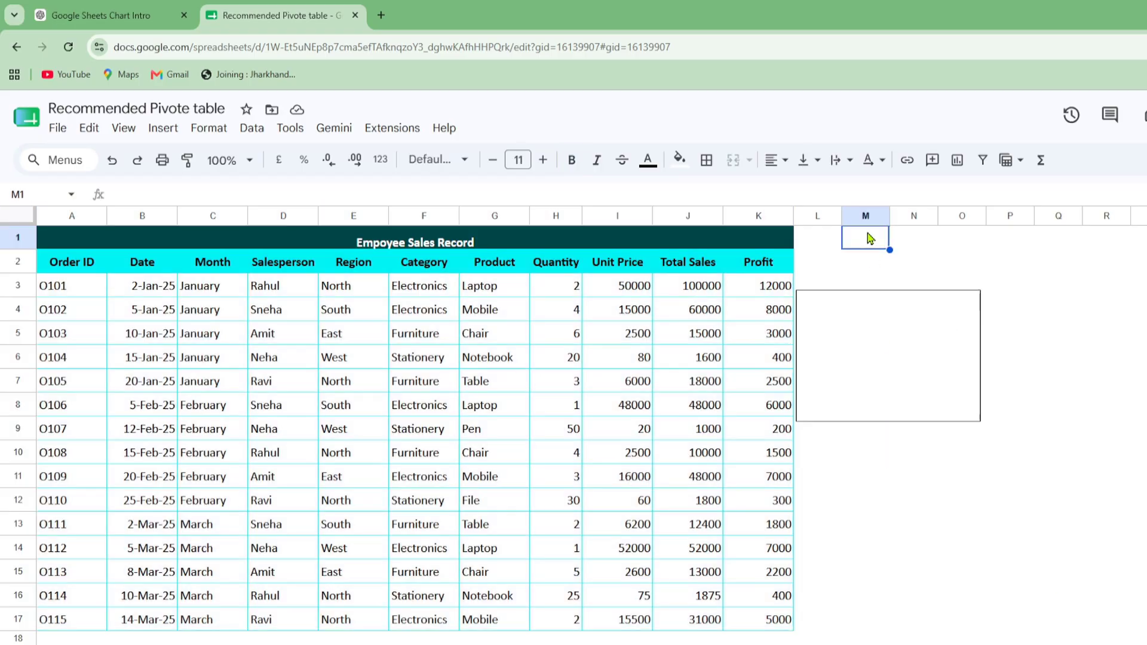
left_click(1034, 429)
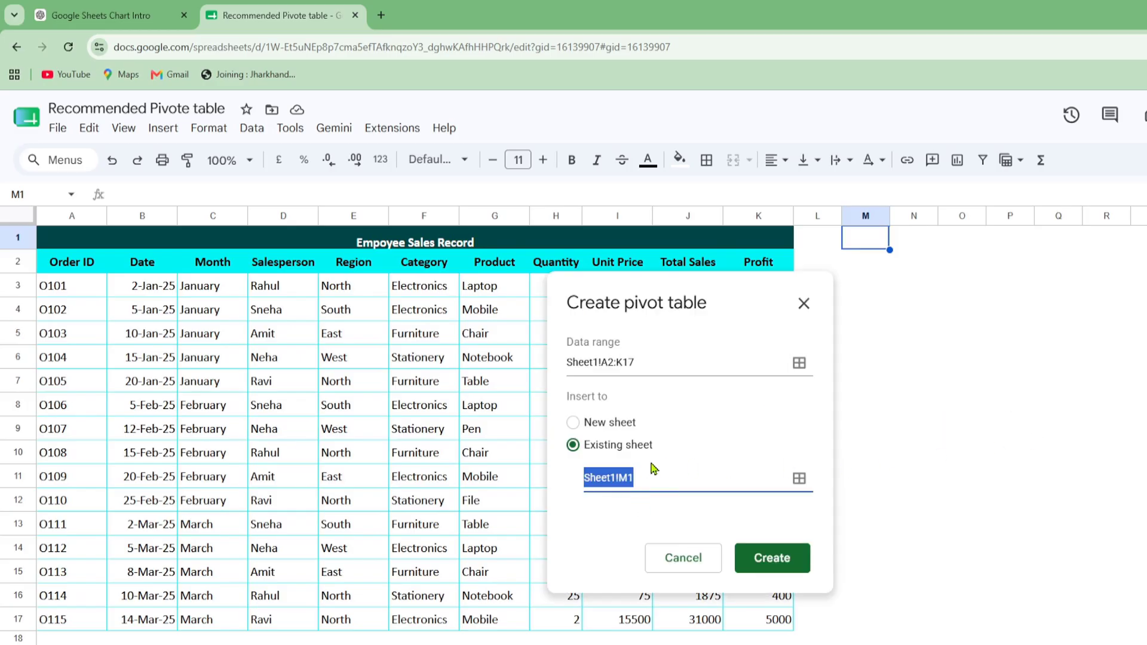
left_click(767, 570)
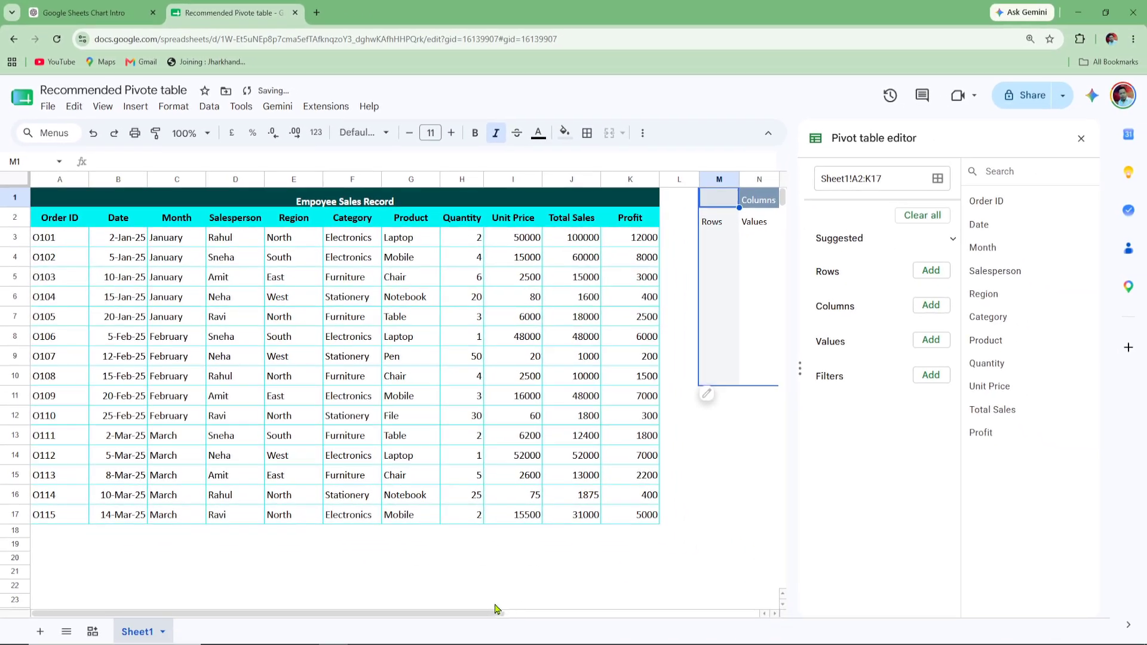
- Add Salesperson as the pivot table's row field, sorted in ascending order
left_click_drag(495, 612, 628, 618)
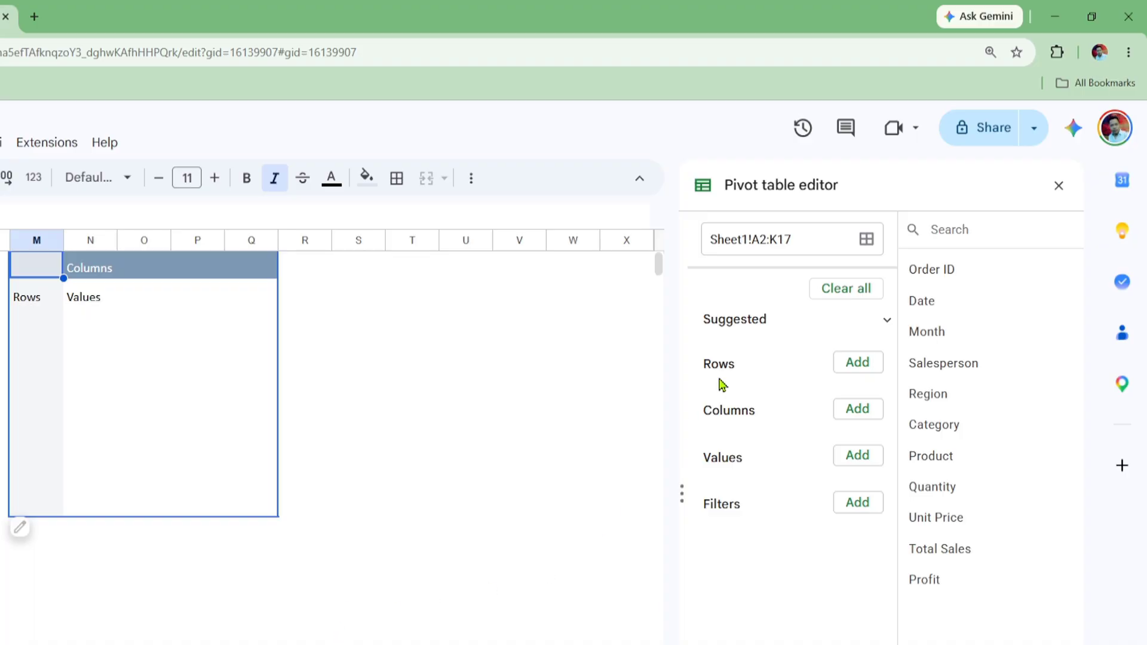
left_click(861, 363)
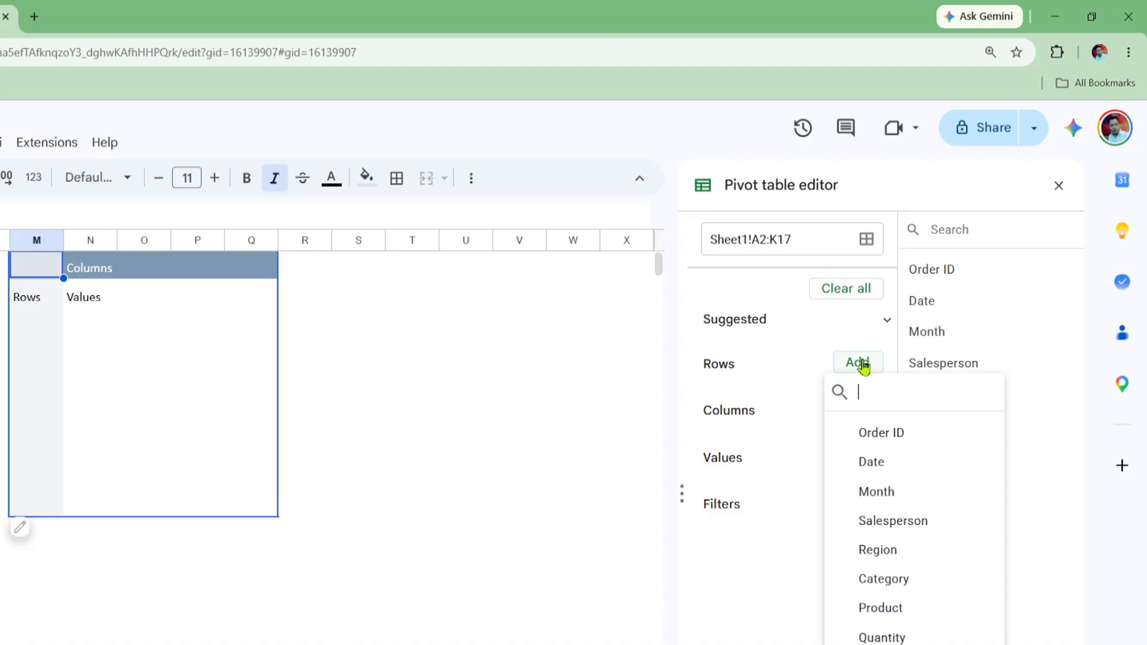
left_click(914, 522)
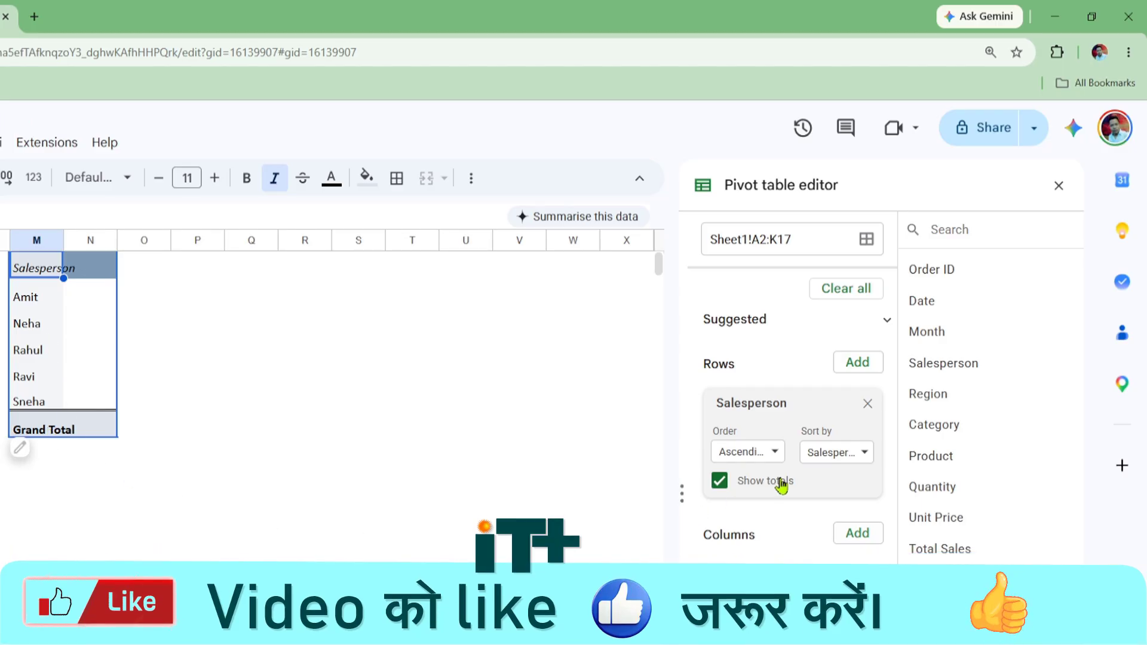
left_click(776, 457)
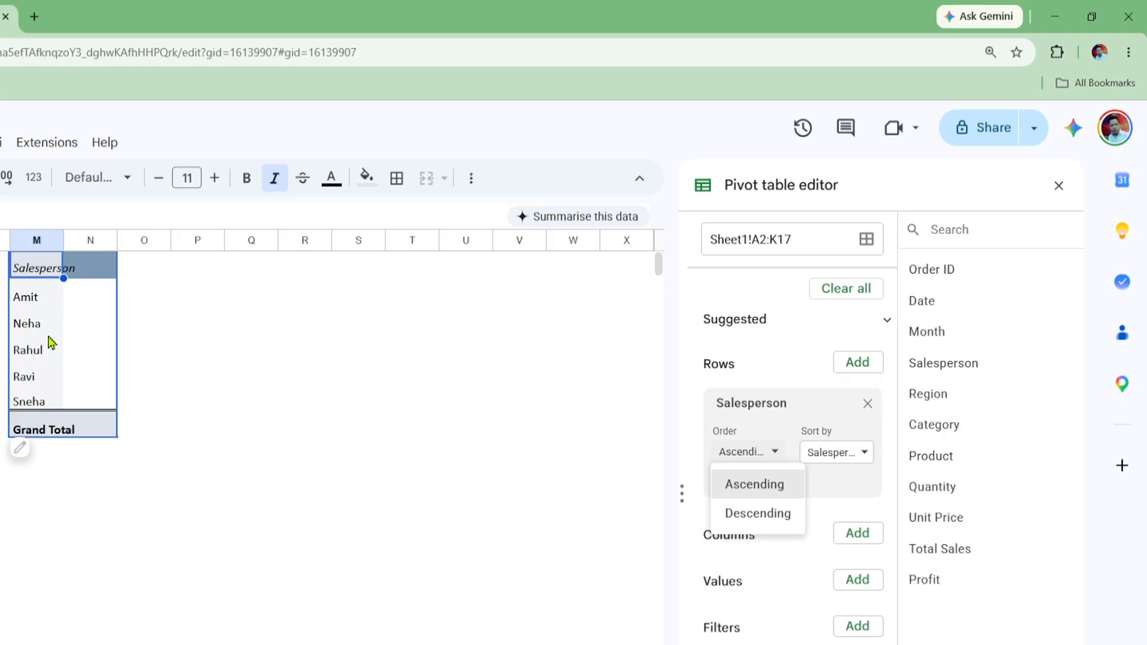
left_click(754, 485)
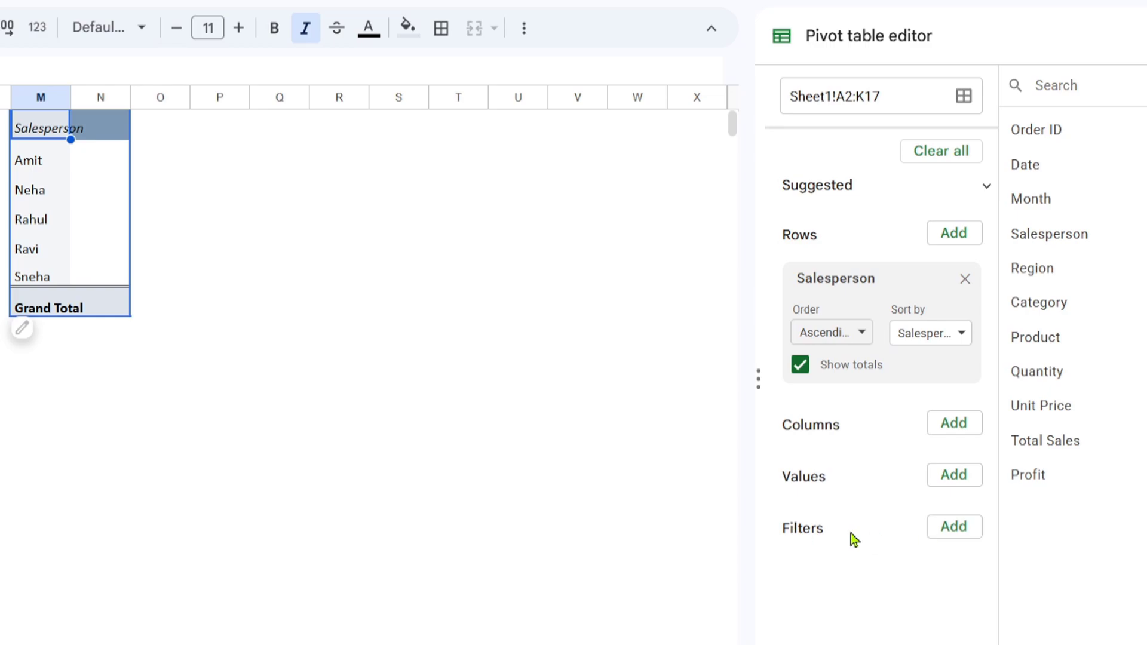
- Add Month as a pivot table filter and Total Sales as a value summarised by SUM
left_click(961, 537)
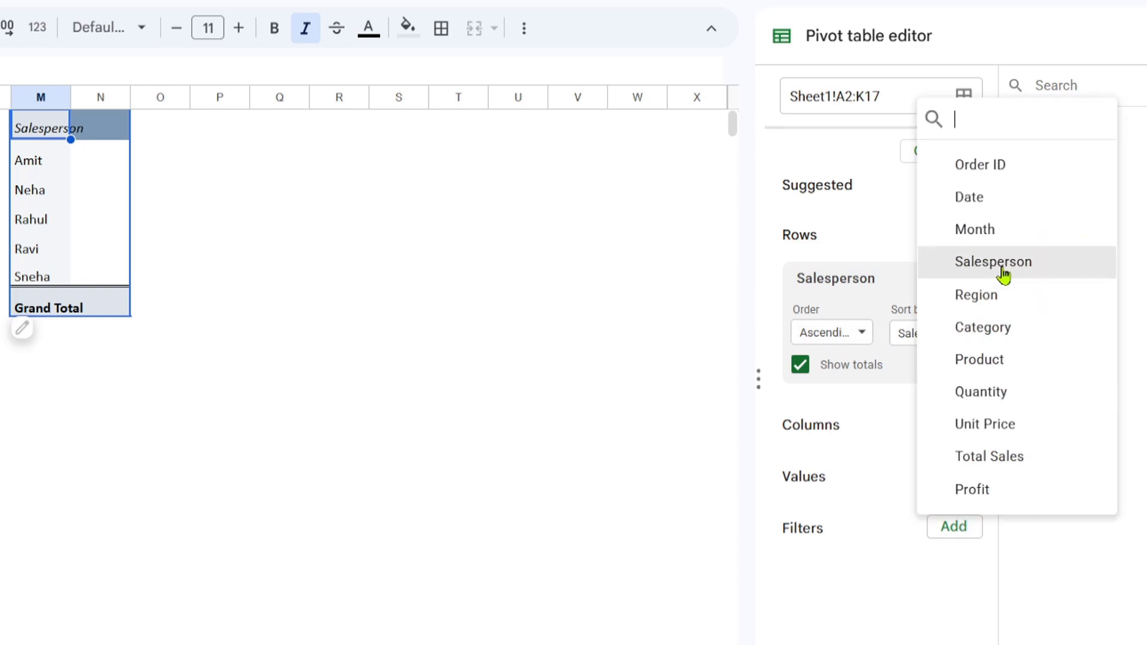
left_click(992, 232)
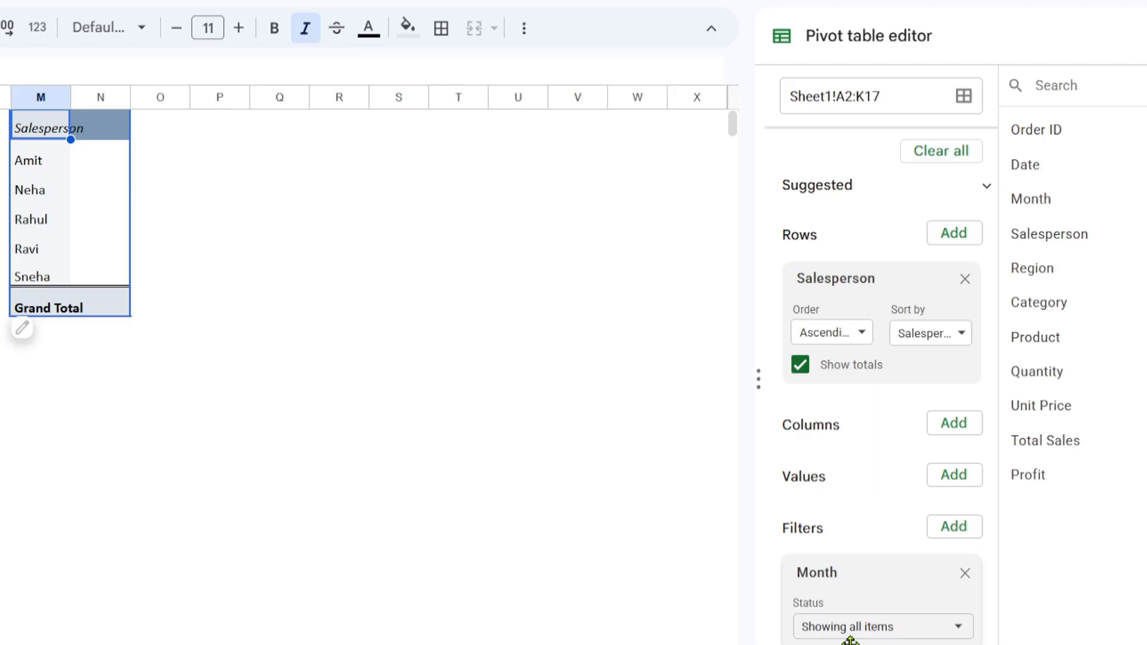
left_click(953, 478)
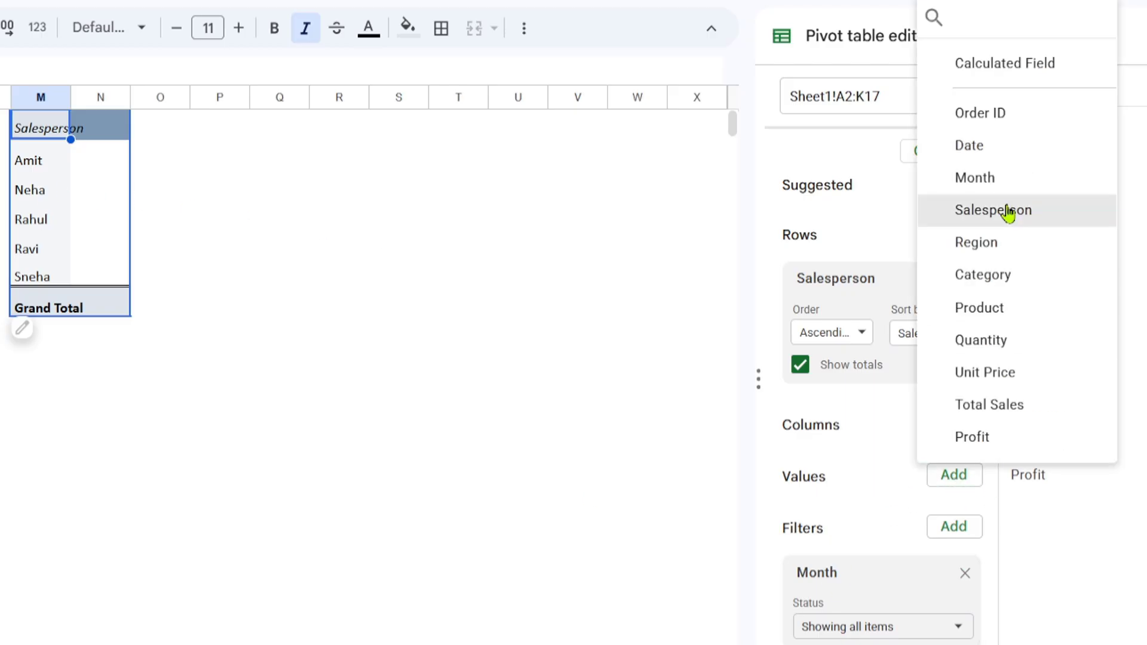
left_click(1007, 414)
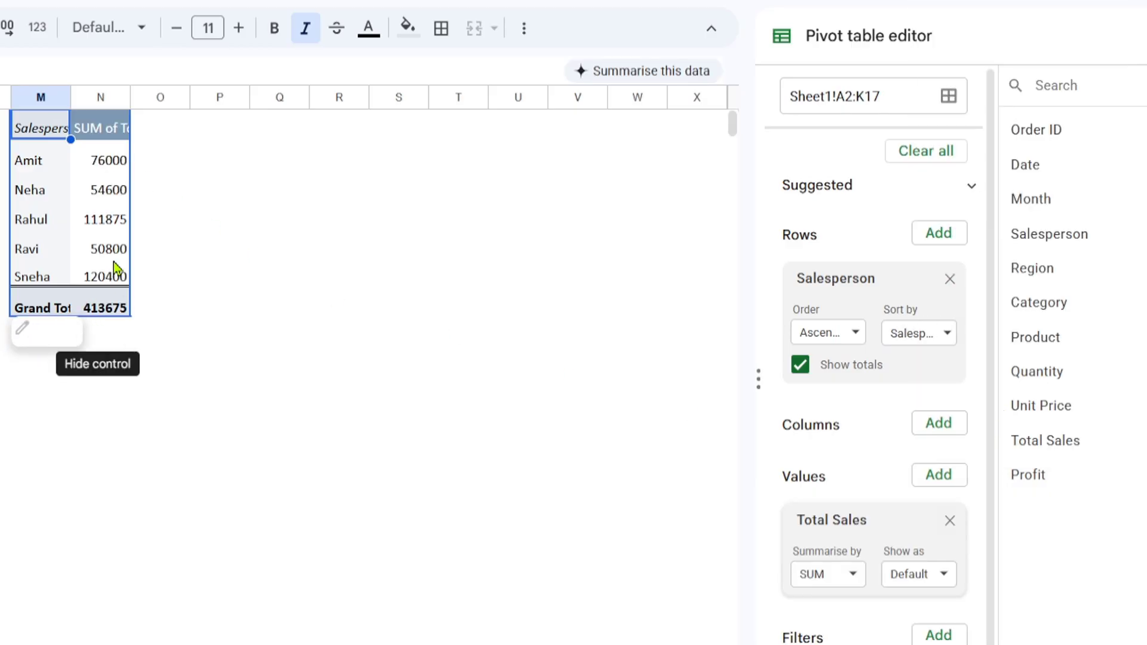
- Widen columns M and N so the pivot table's headings fit, and compare the table with the source data
left_click_drag(70, 97, 258, 97)
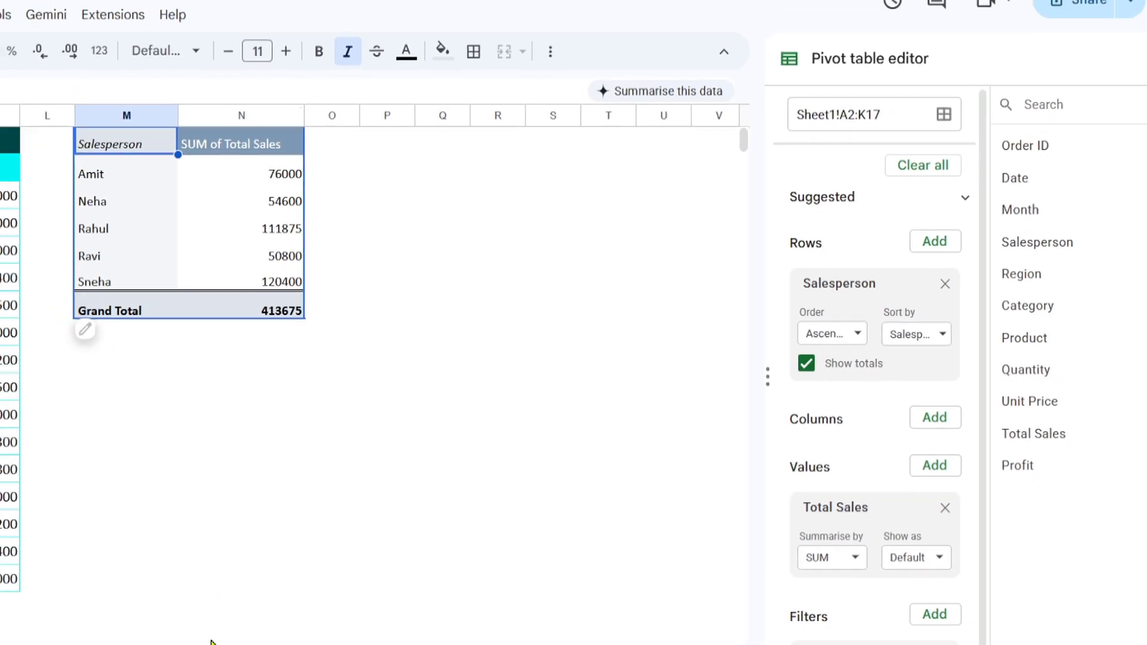
left_click_drag(358, 620, 148, 618)
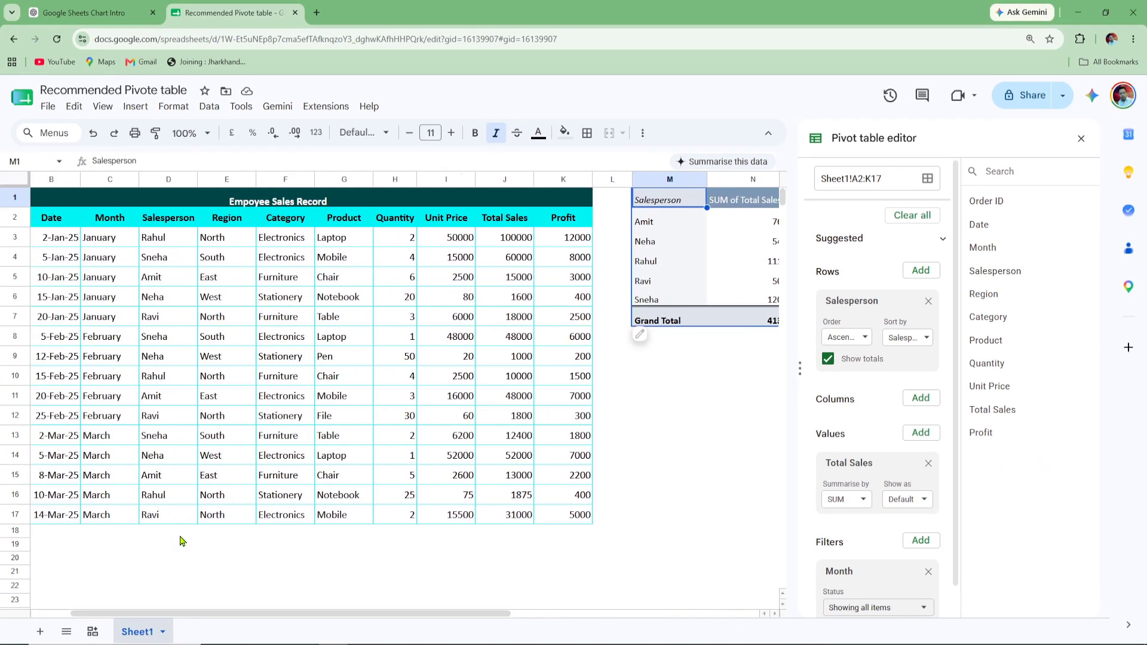
left_click_drag(269, 619, 524, 633)
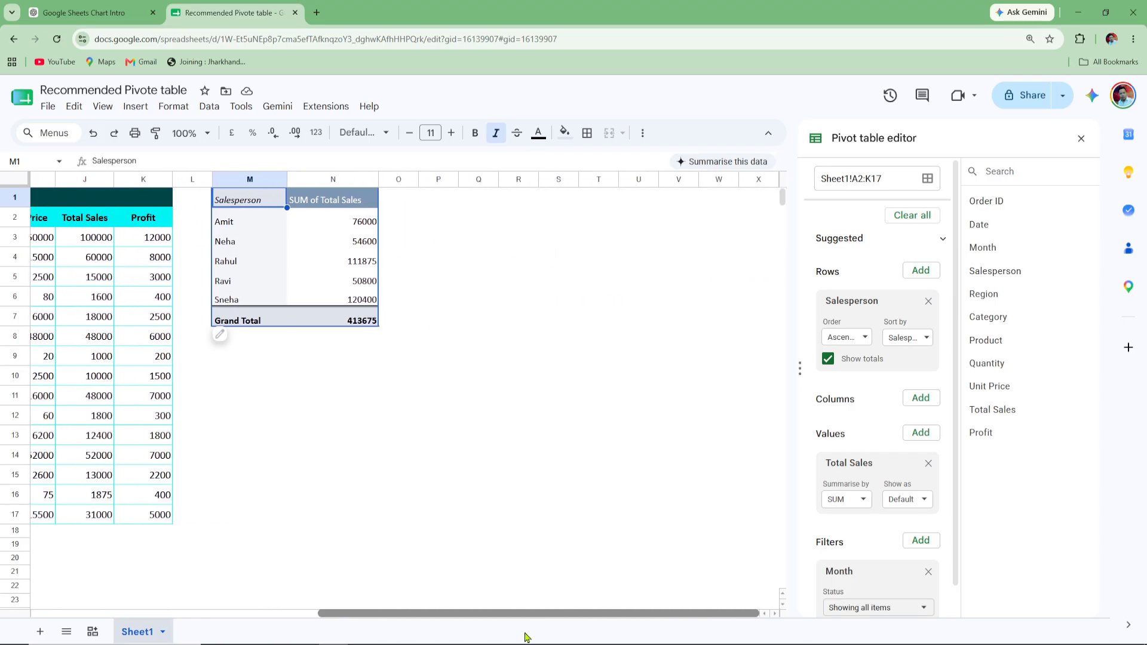
- Restrict the pivot table's Month filter to January only
scroll(931, 492, "down", 1)
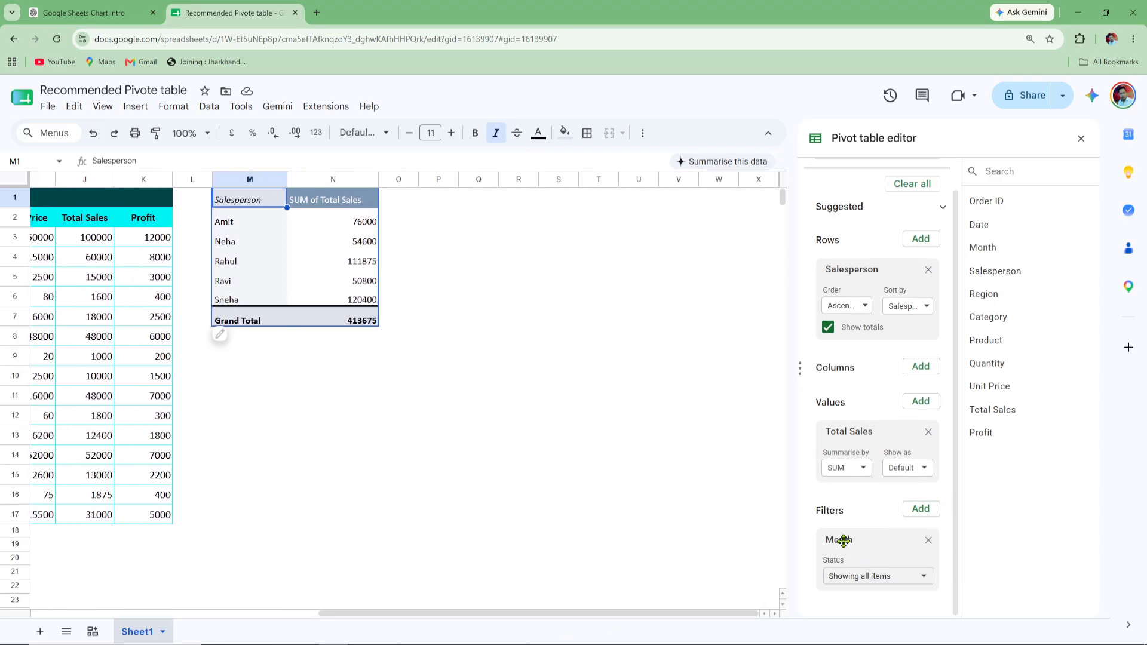
left_click(923, 579)
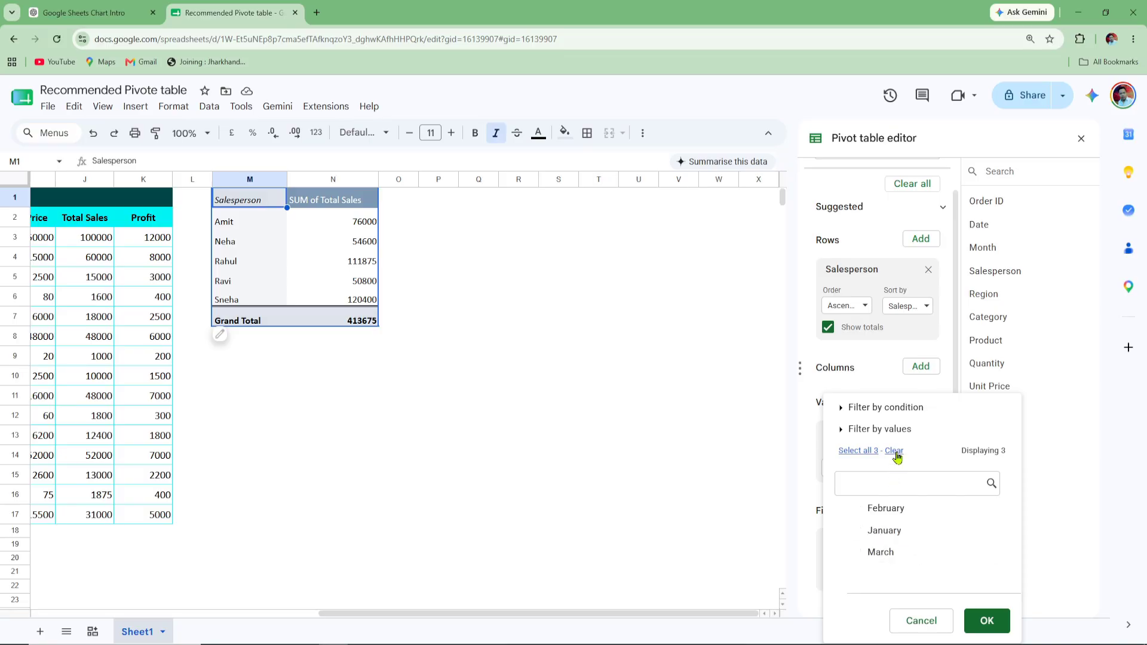
left_click(885, 530)
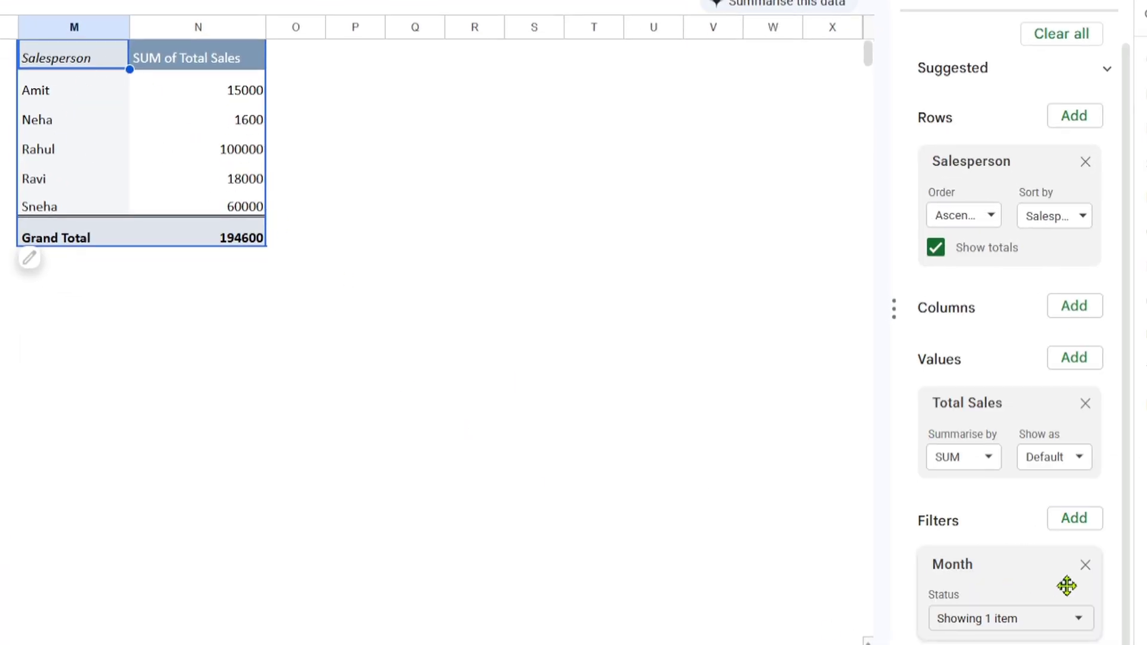
- Add March to the Month filter alongside January and check the pivot table against the source data
left_click(1084, 622)
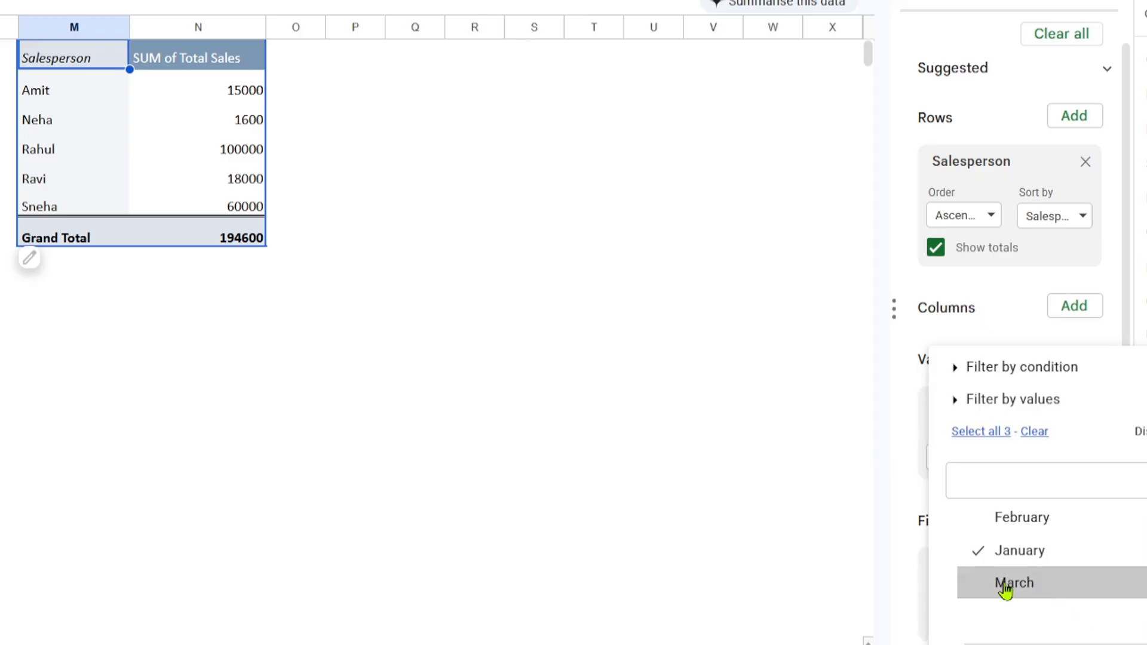
left_click(1022, 588)
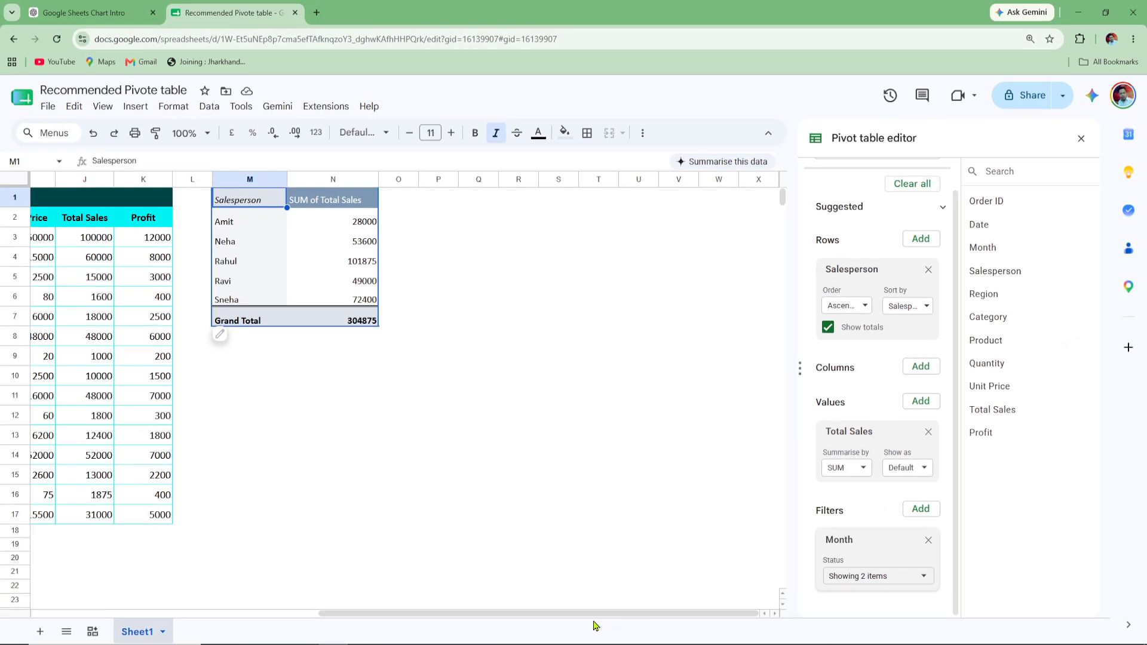
left_click_drag(590, 615, 366, 636)
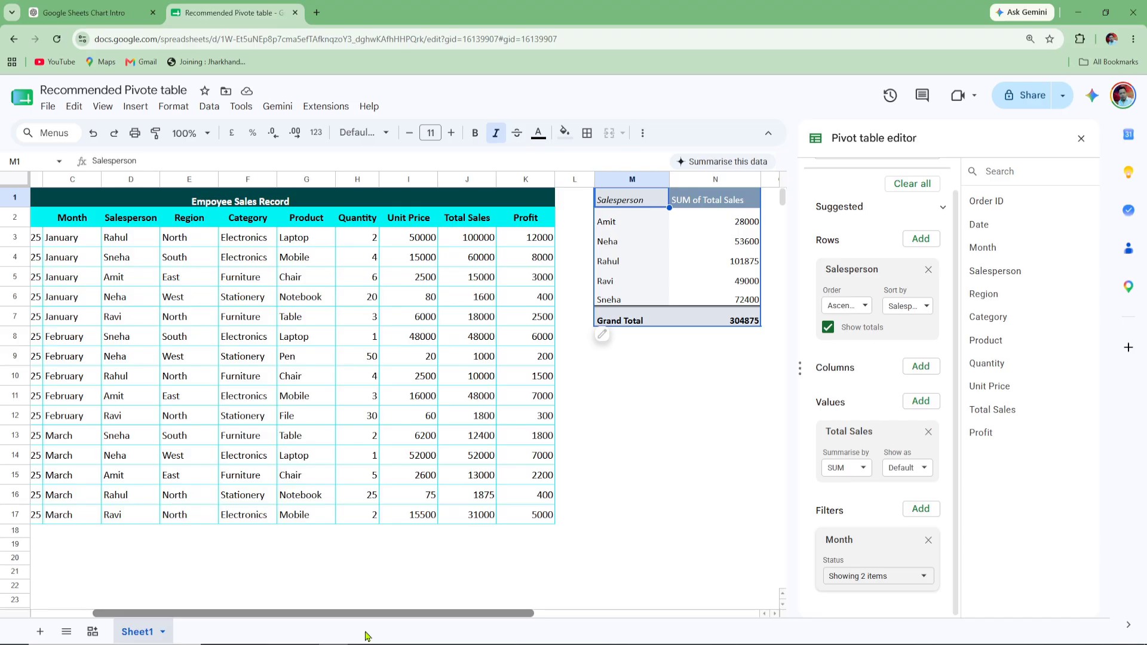
left_click_drag(367, 636, 603, 627)
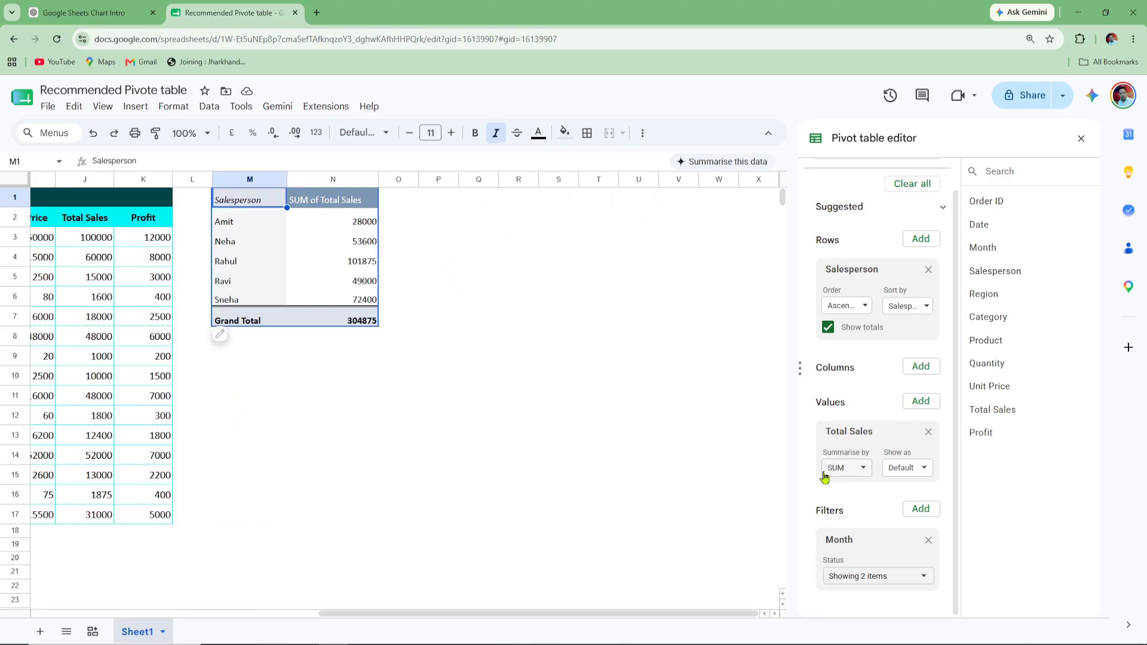
- Add Region as the pivot table's column field to break down total sales by region
left_click(925, 368)
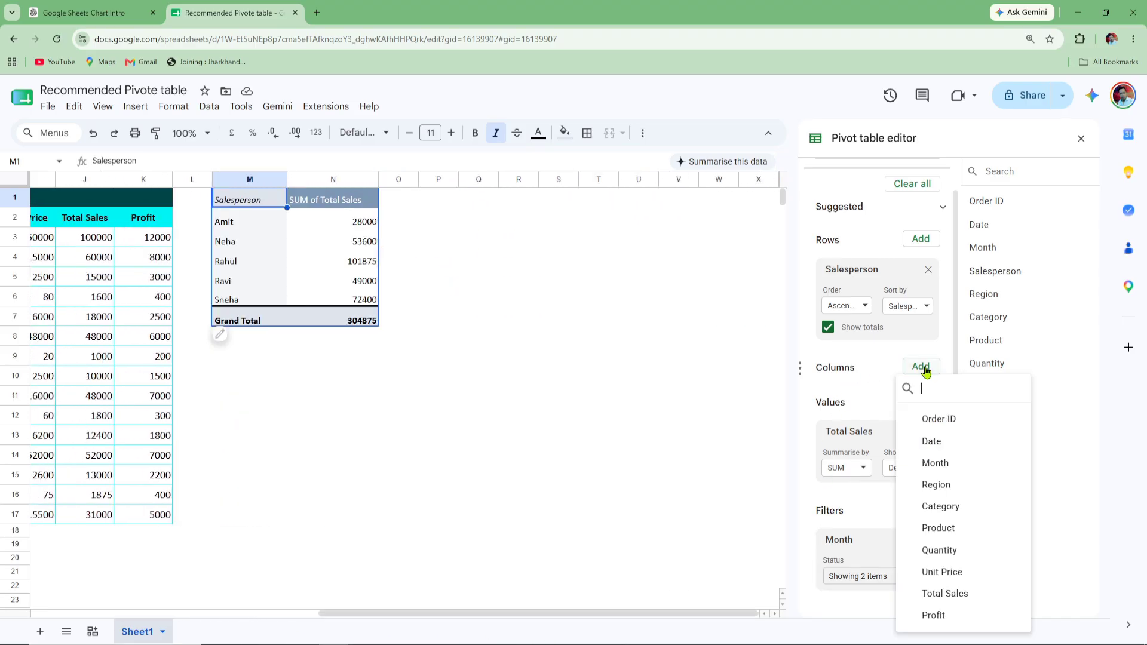
left_click(940, 486)
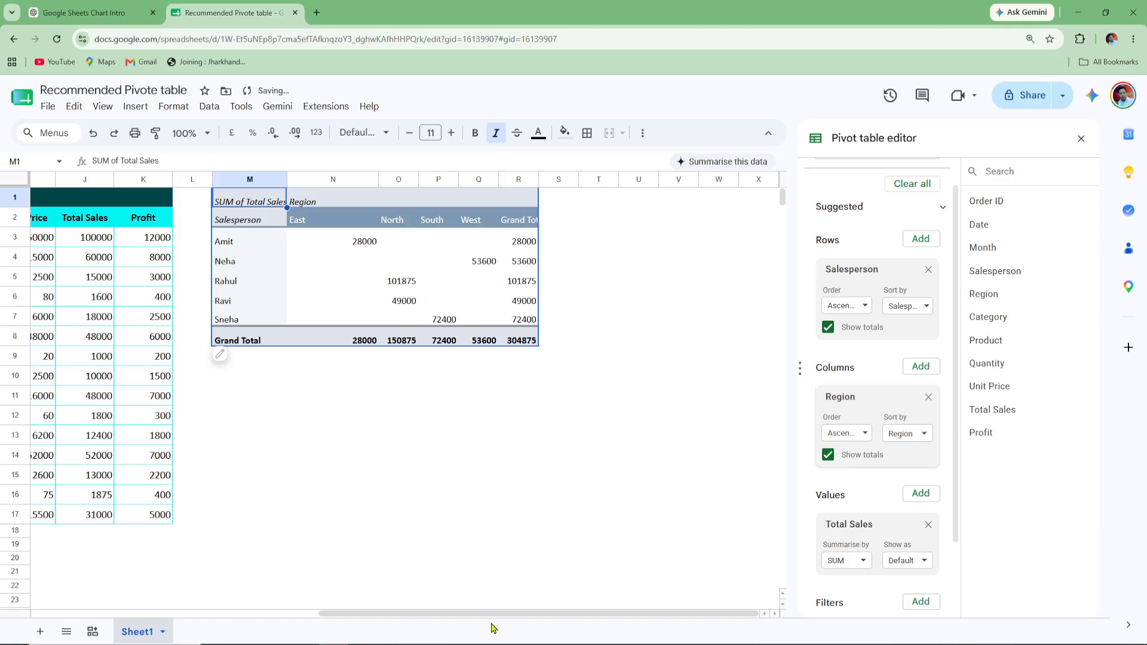
scroll(481, 622, "left", 2)
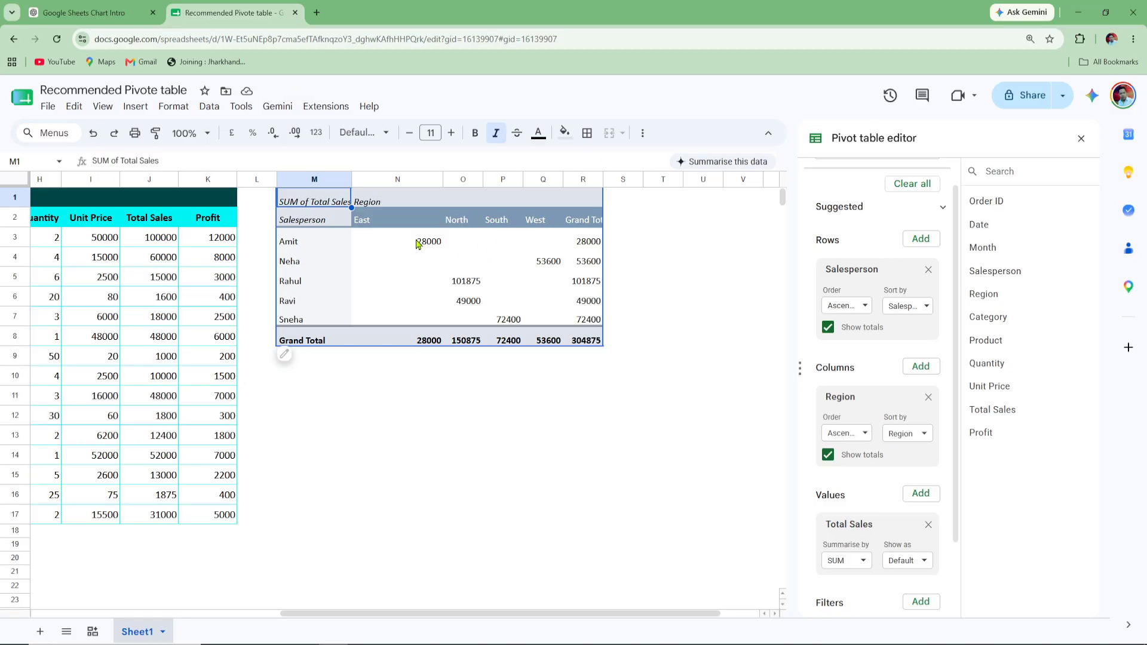
- Examine each salesperson's total sales by region in the pivot table, and review the Month filter
left_click(393, 244)
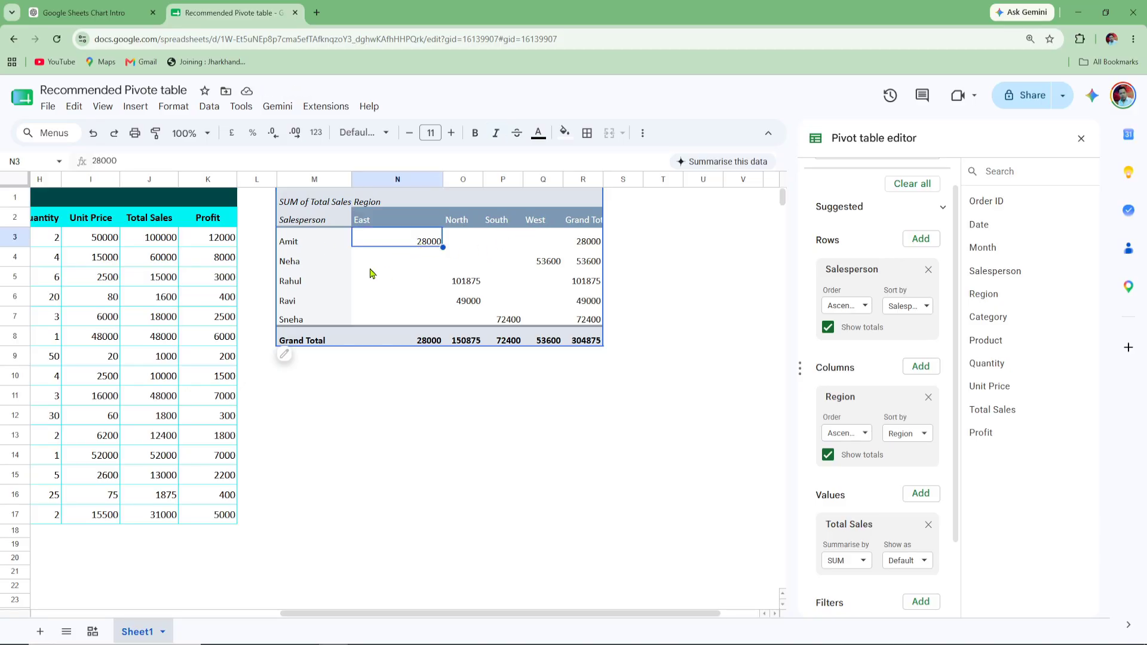
left_click(288, 268)
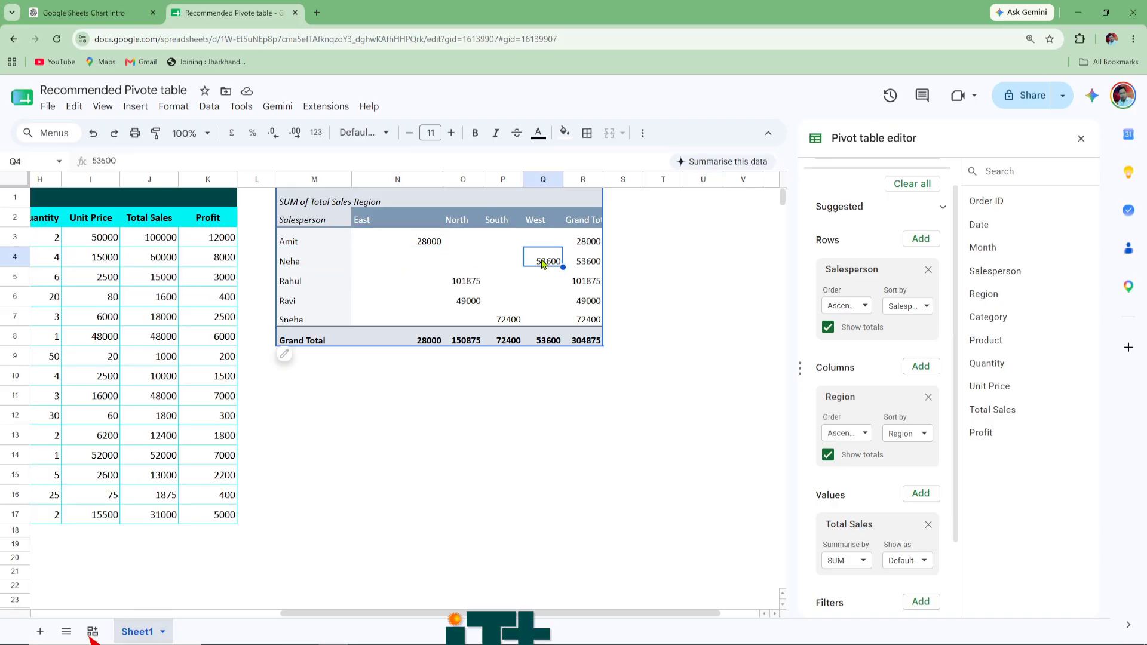
left_click(298, 282)
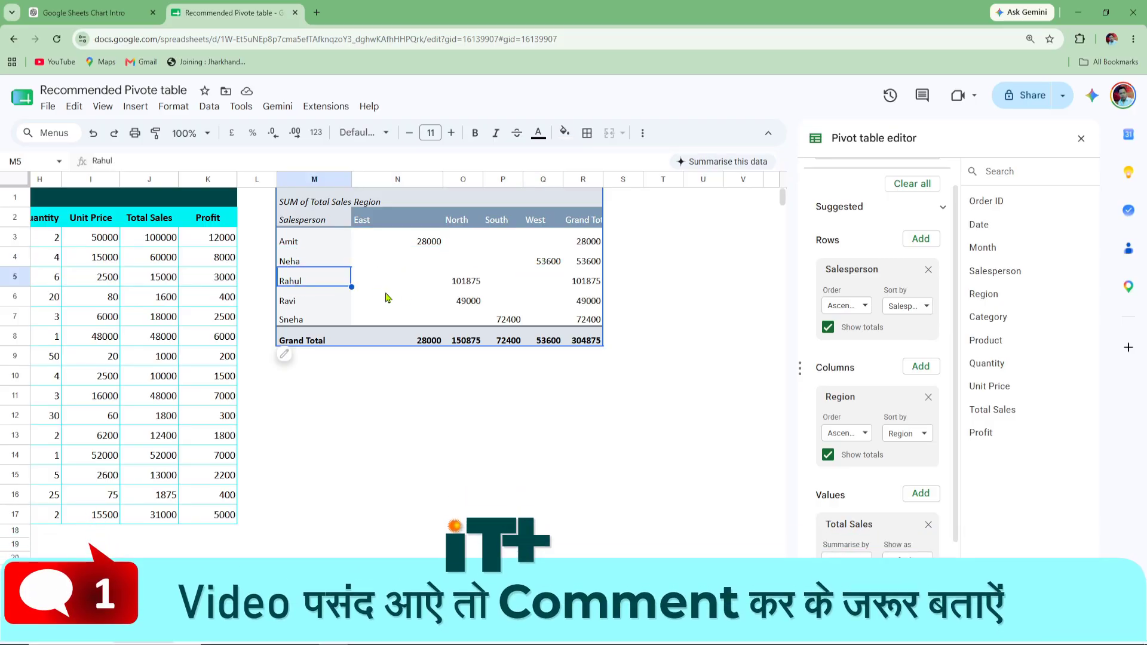
left_click(462, 286)
left_click(301, 305)
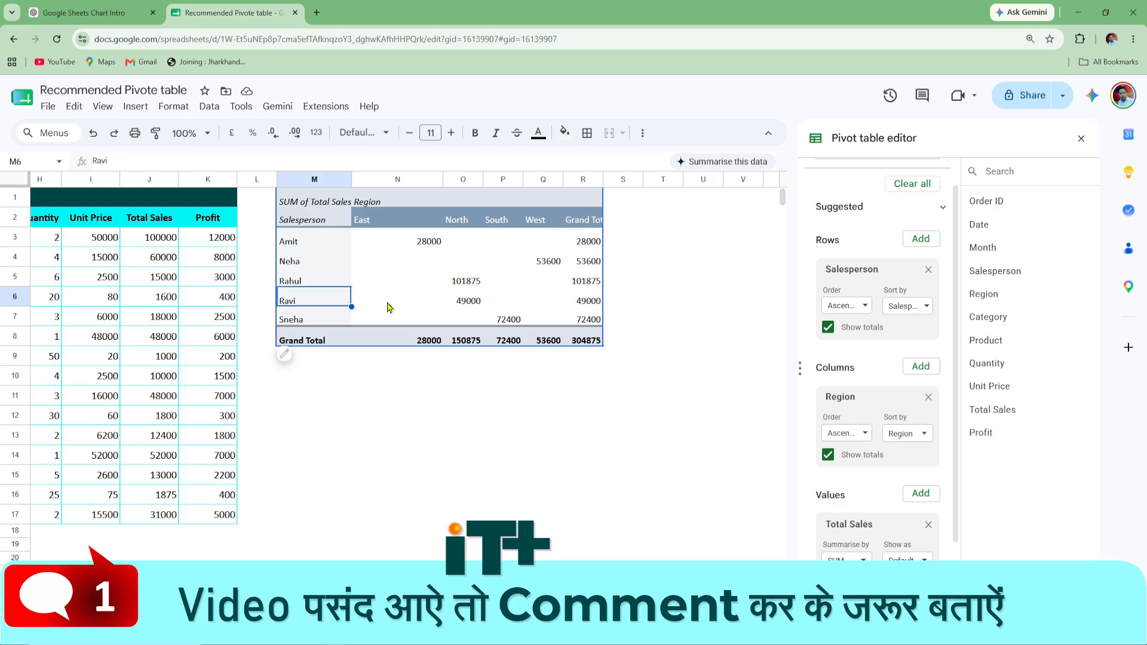
left_click(472, 304)
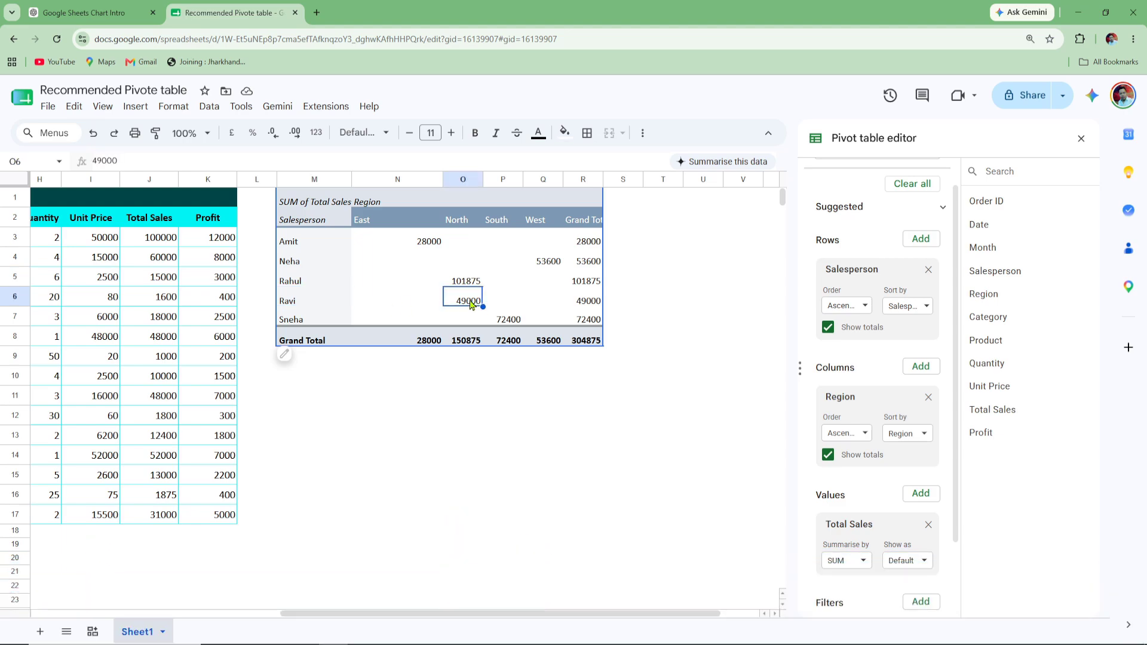
left_click(296, 323)
left_click(513, 320)
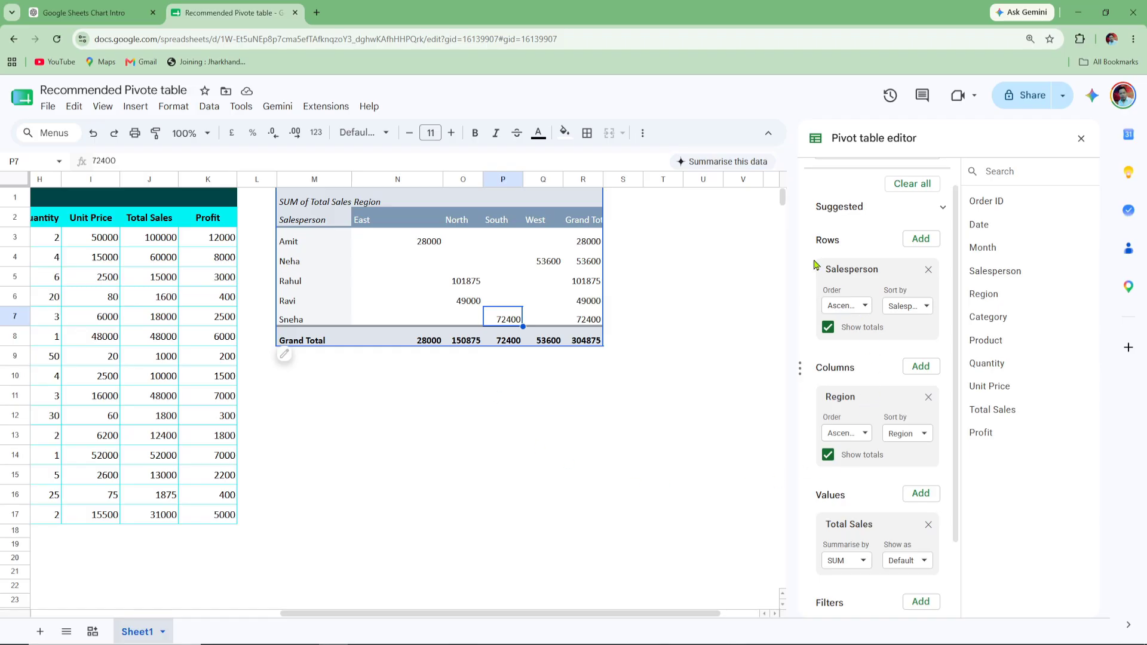
scroll(940, 517, "down", 2)
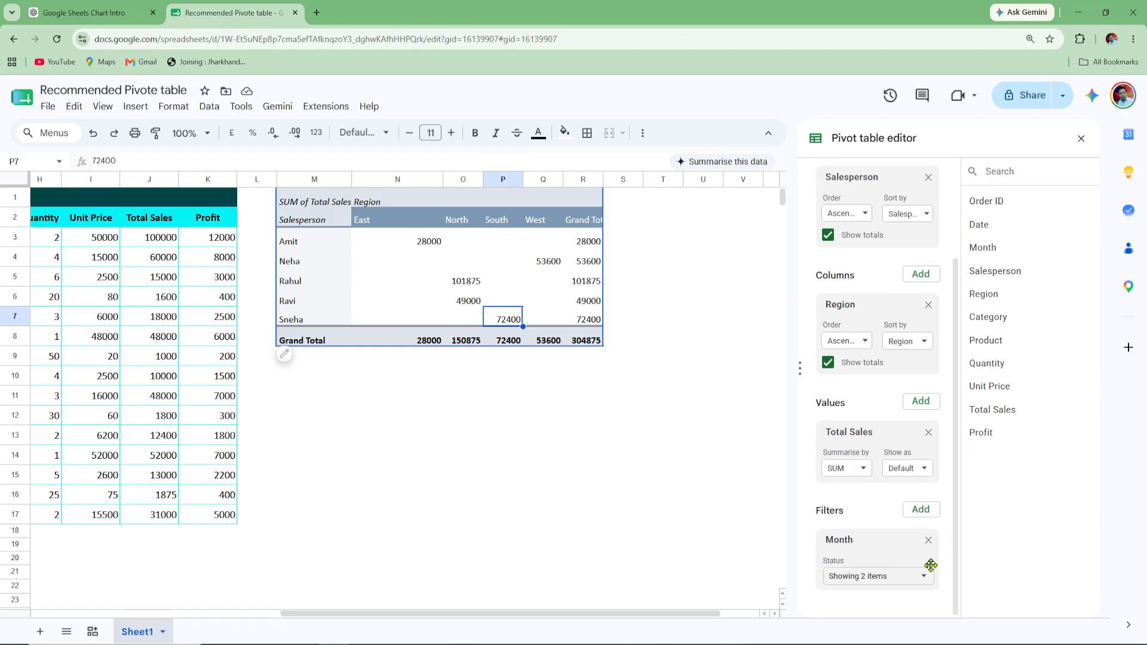